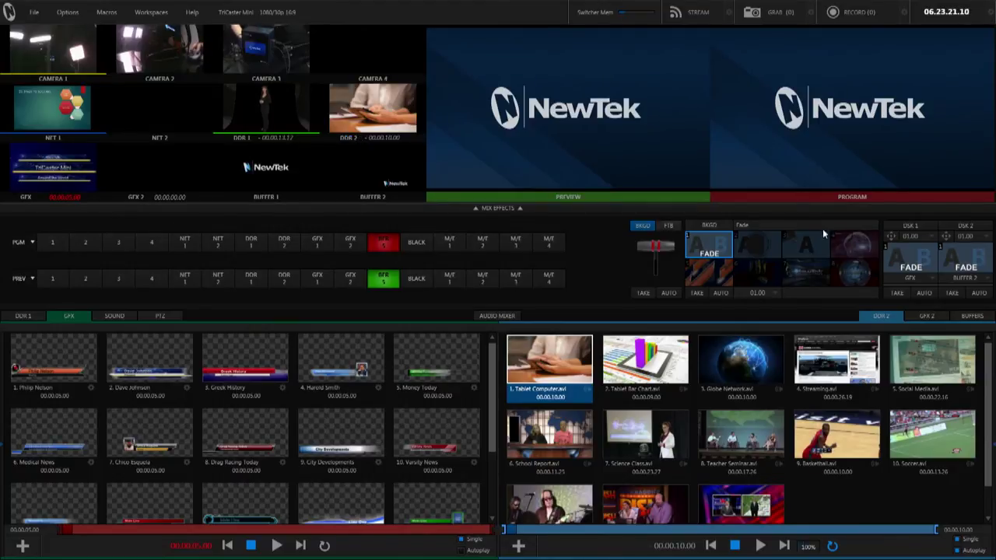
Cut the program output to cameras 1, 2, 3 and 1 in turn, and return it to BFR 5
click(54, 245)
click(86, 244)
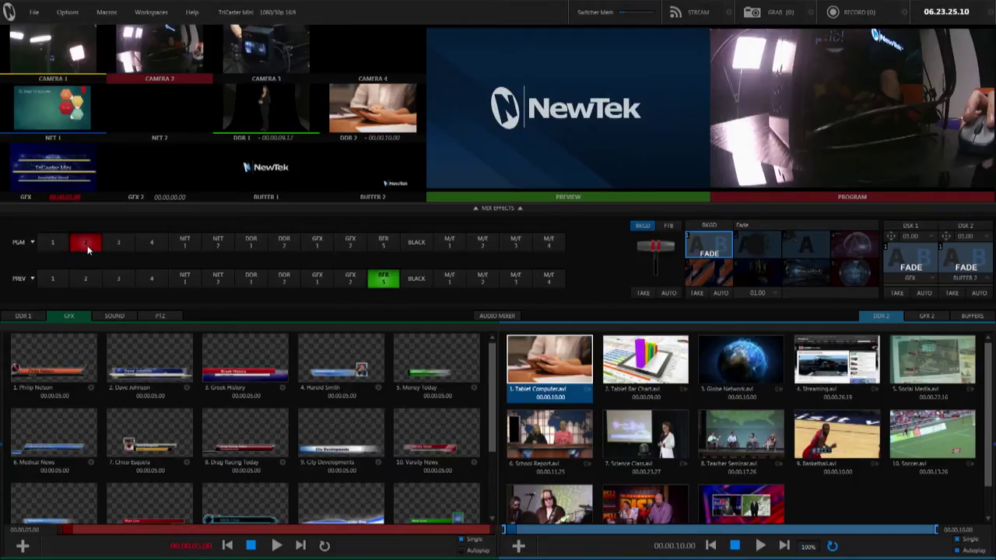
click(128, 243)
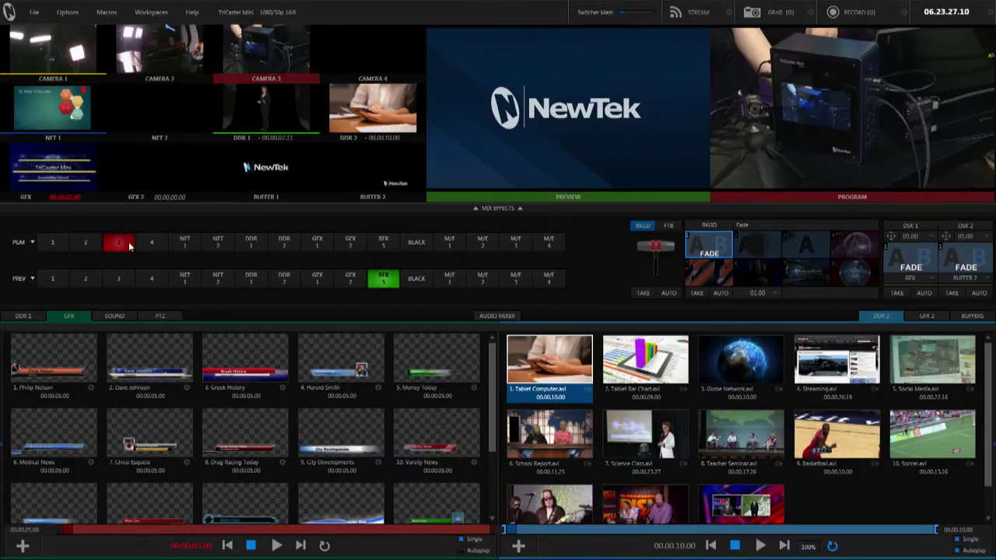
click(52, 244)
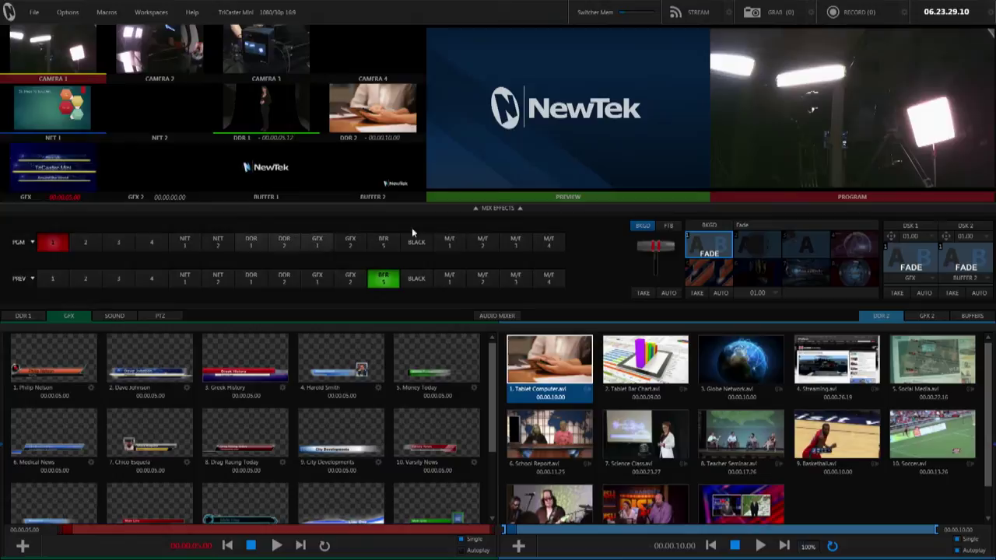
click(390, 242)
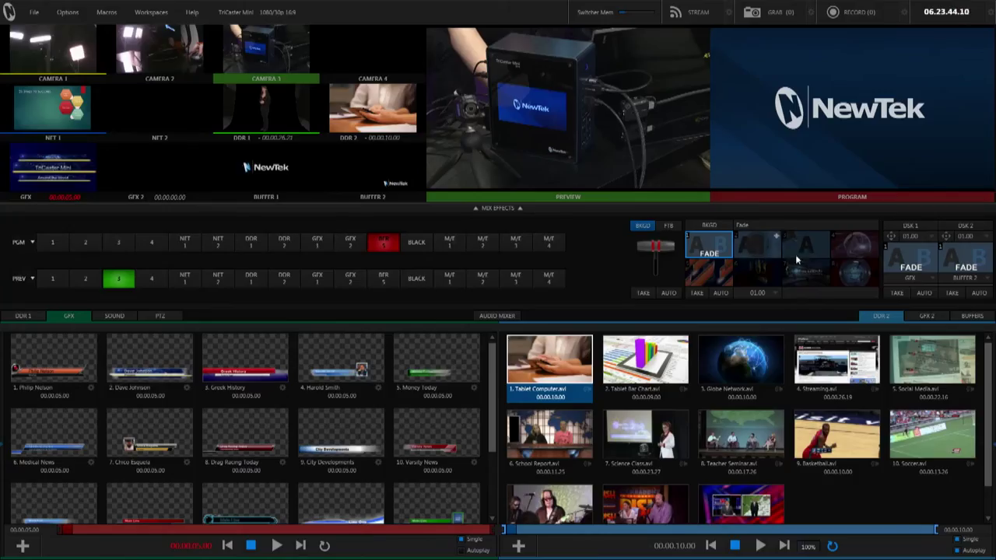
Choose the NewTek background transition and run it automatically three times between BFR 5 and camera 3, ending on camera 3
click(806, 272)
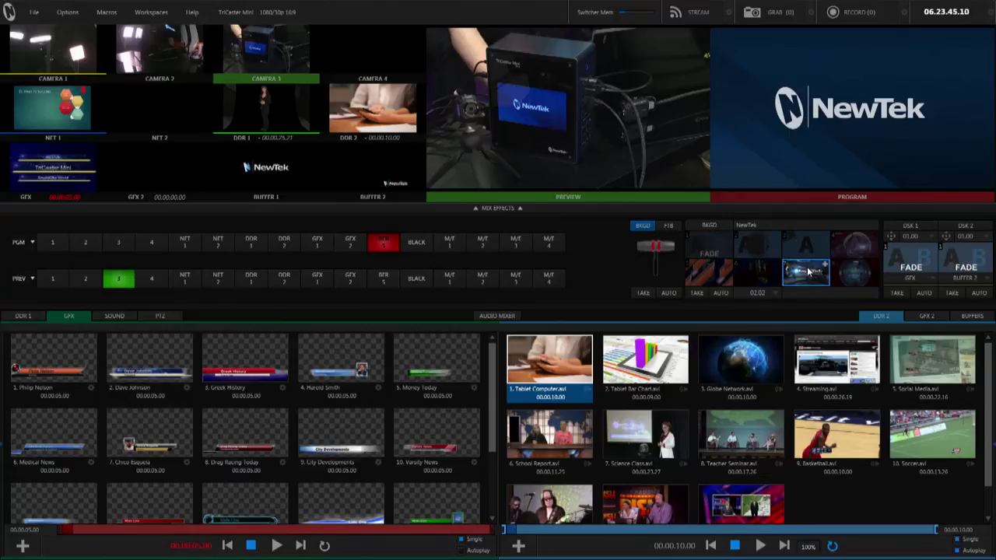
click(668, 292)
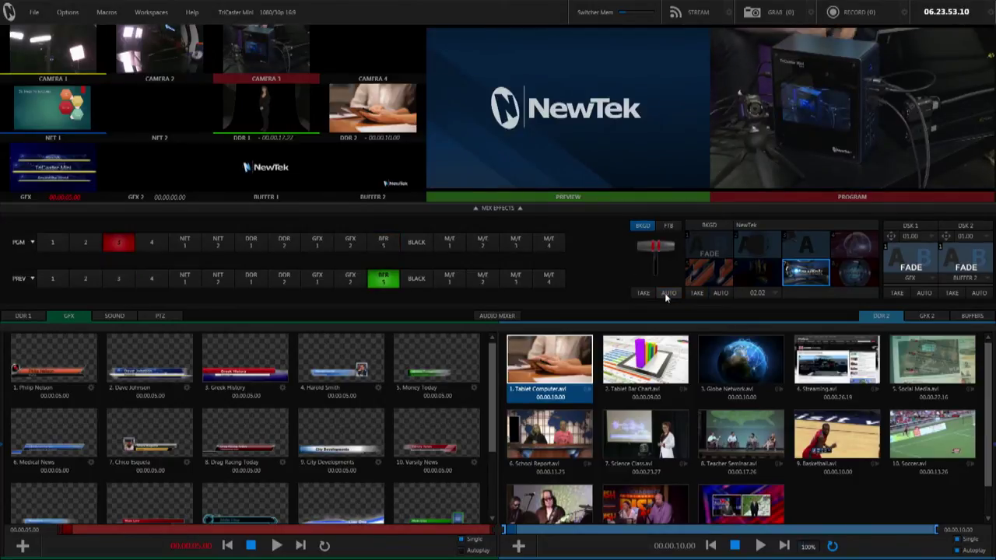
click(666, 292)
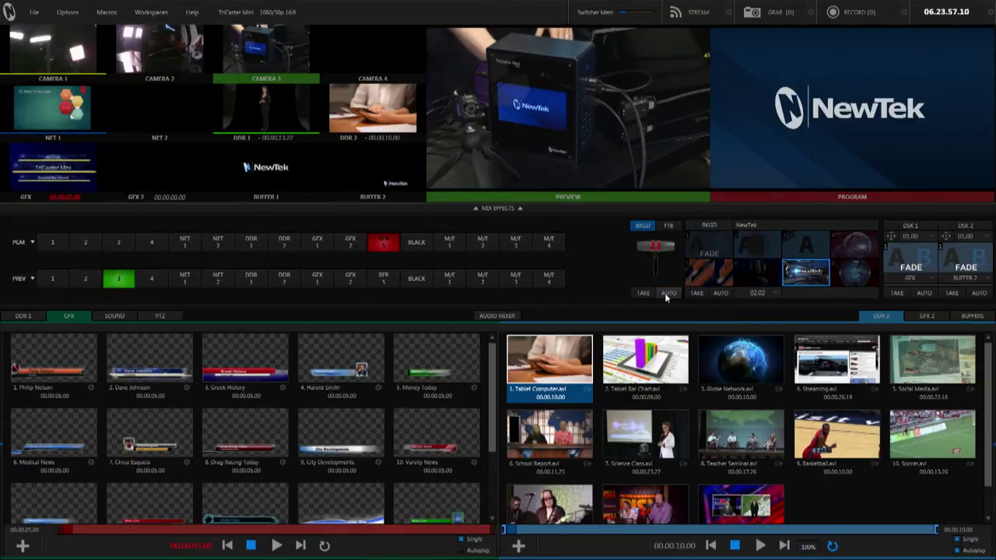
click(666, 293)
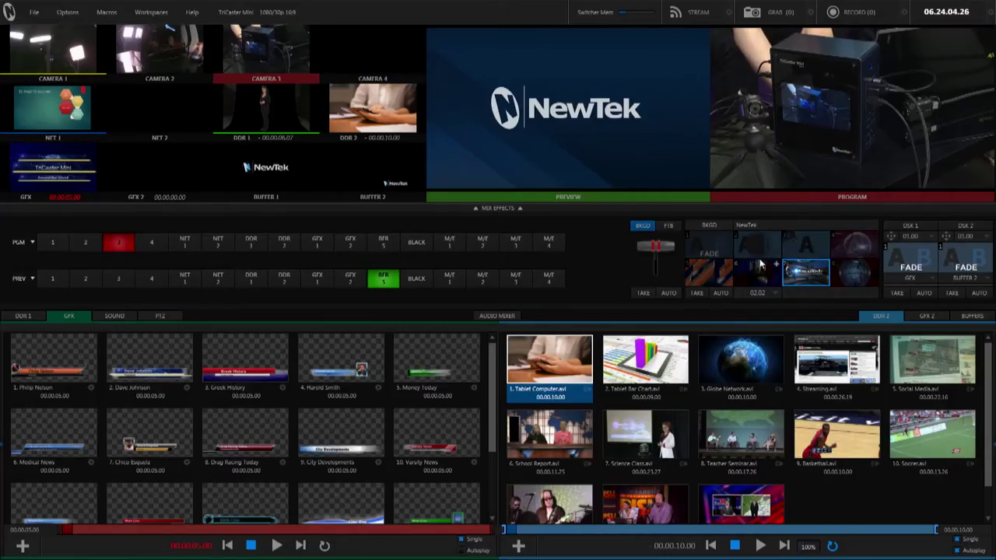
Bring BFR 5 to program with the Fly In UL transition, and switch to camera 3 and back with Frequency Wipe
click(802, 255)
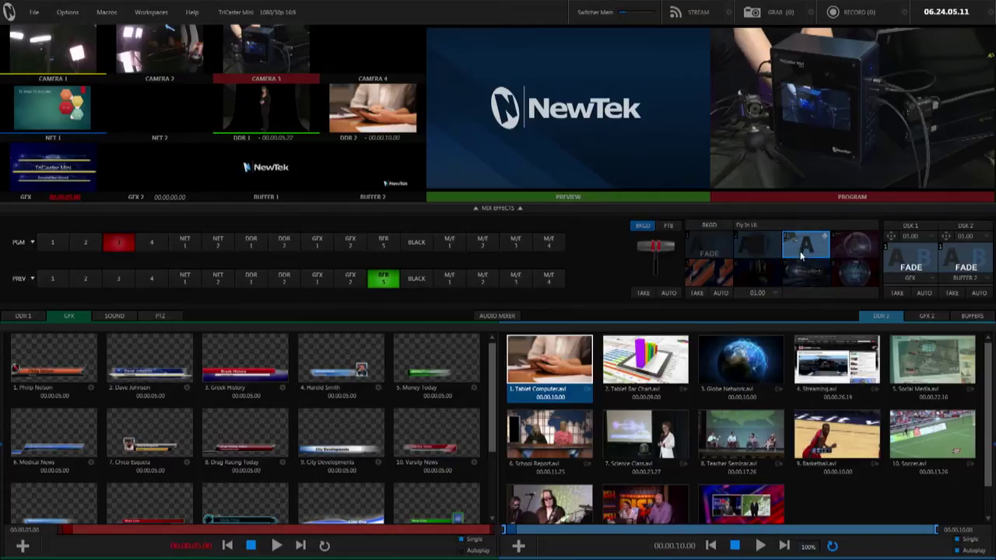
click(678, 291)
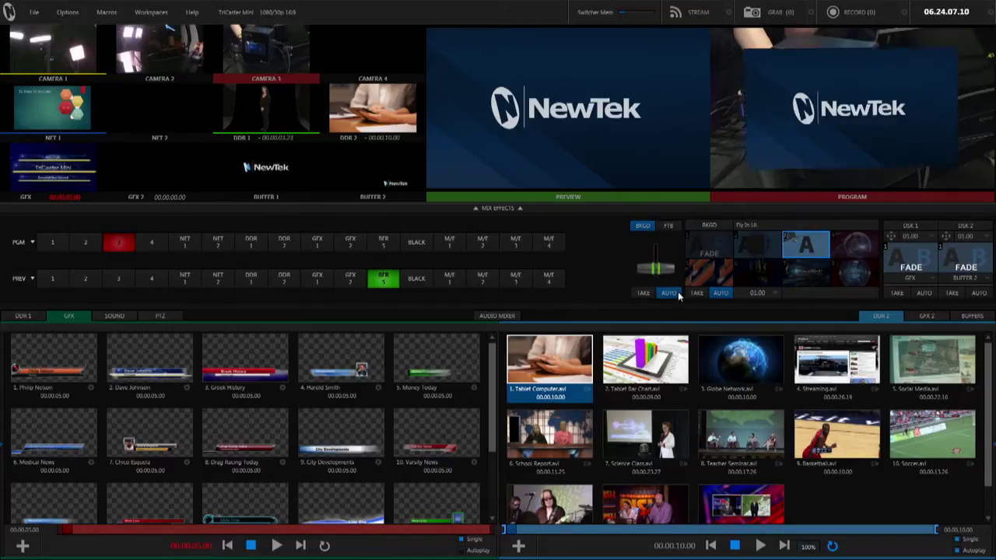
click(691, 284)
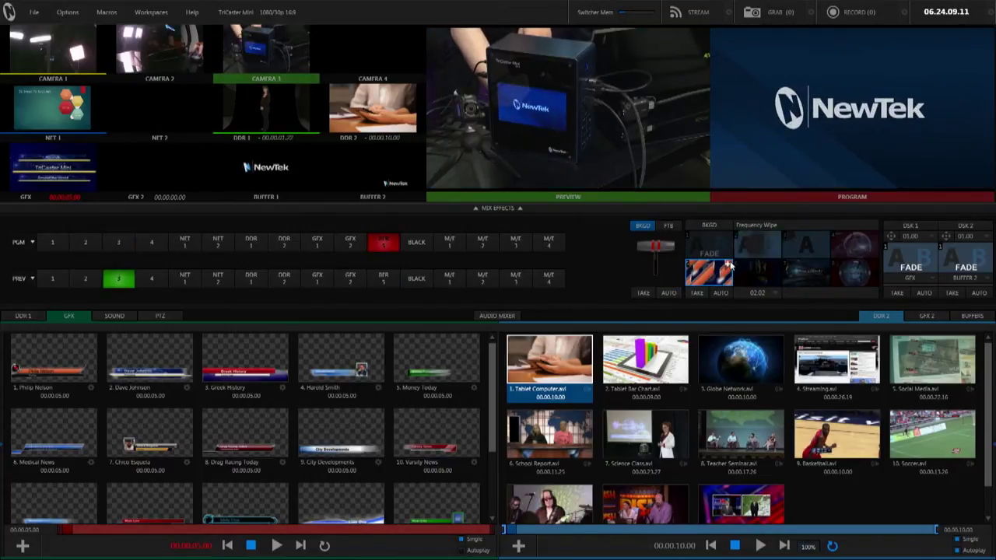
click(672, 294)
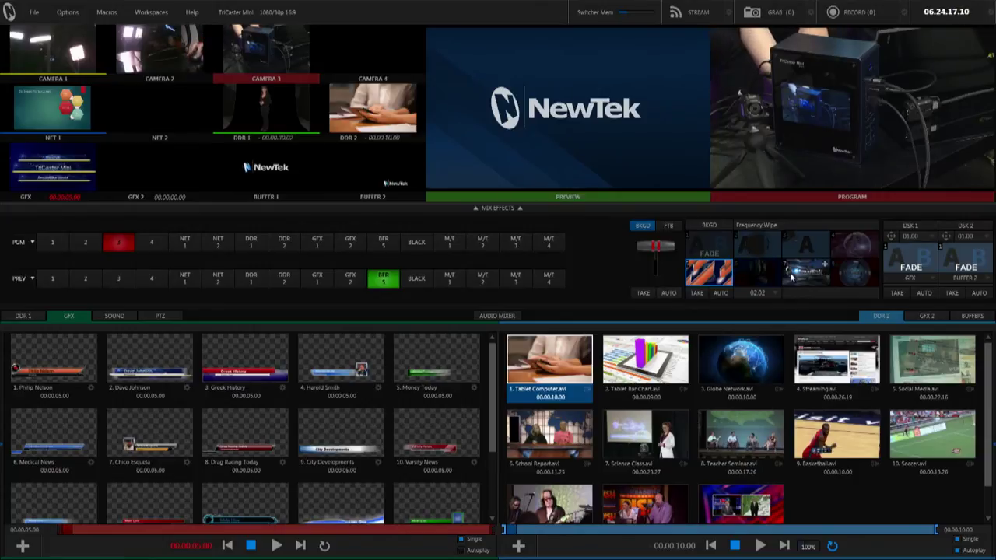
click(669, 294)
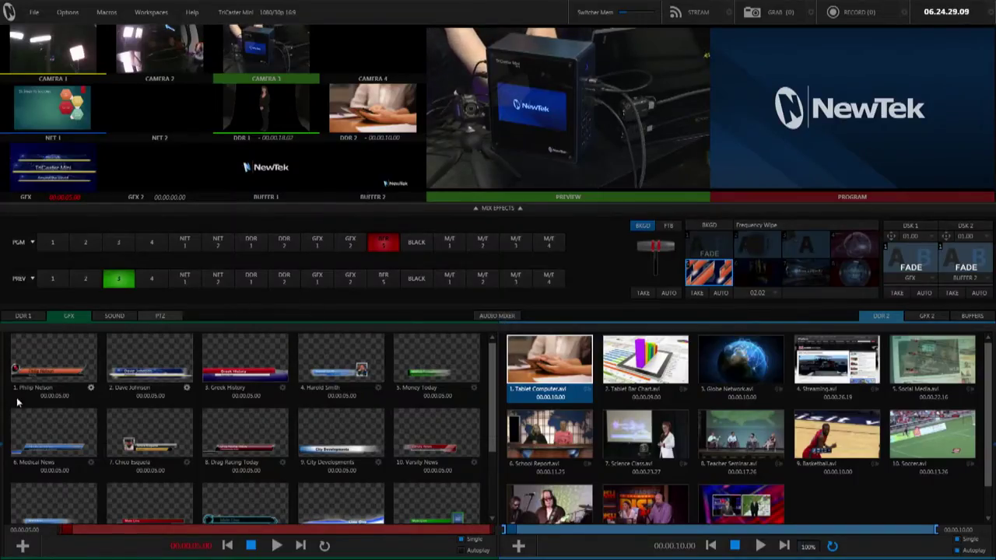
Select title 17 in the GFX player and fade it in over the program with DSK 1
click(51, 376)
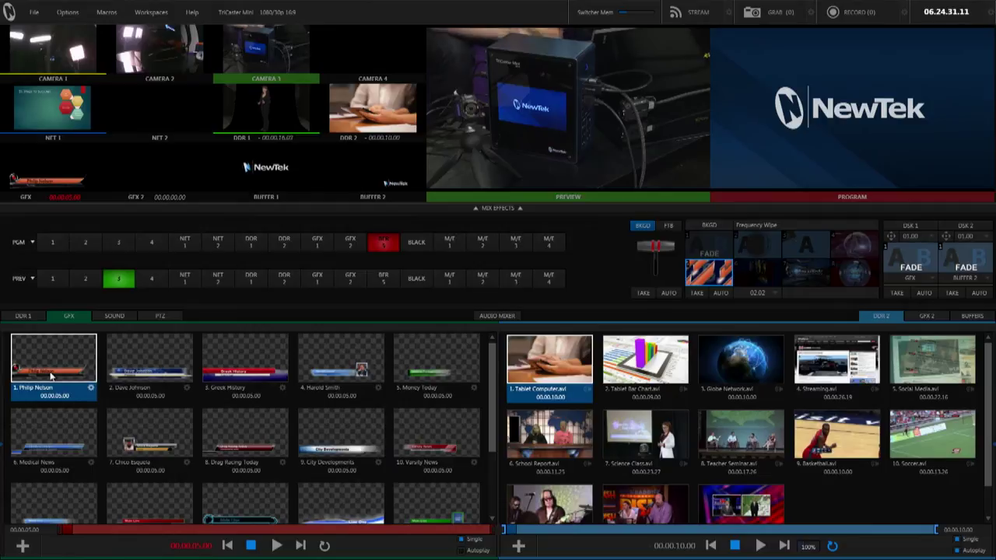
scroll(189, 441, down, 3)
click(150, 473)
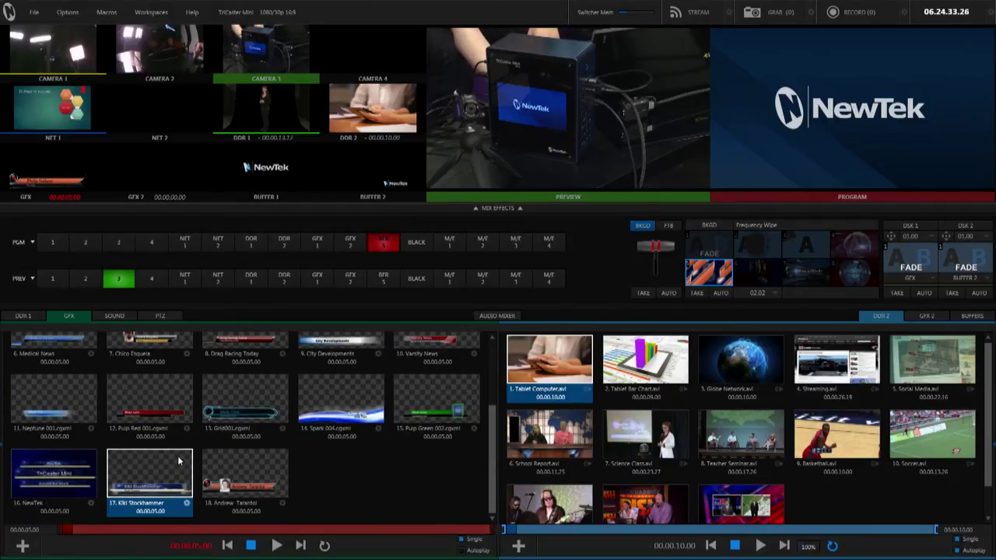
click(923, 294)
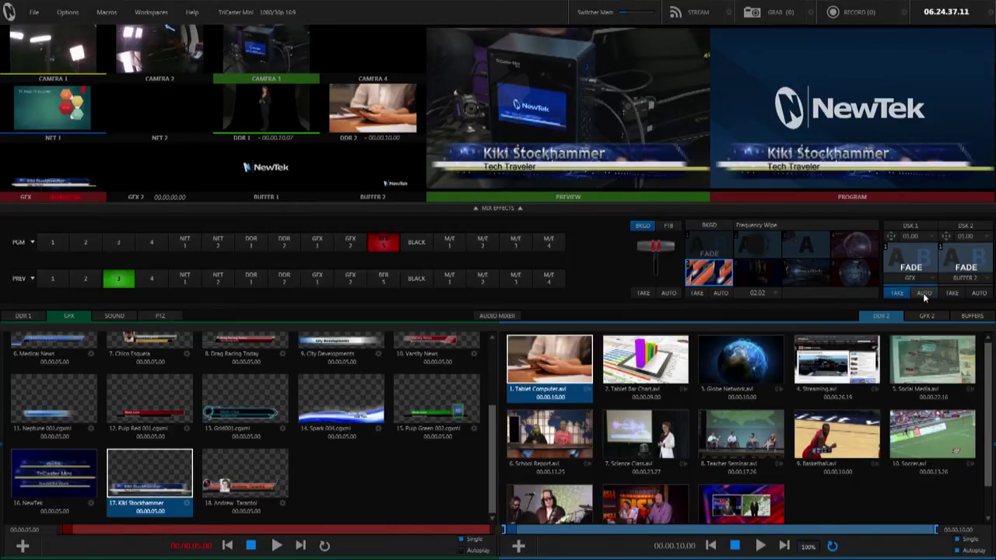
click(924, 294)
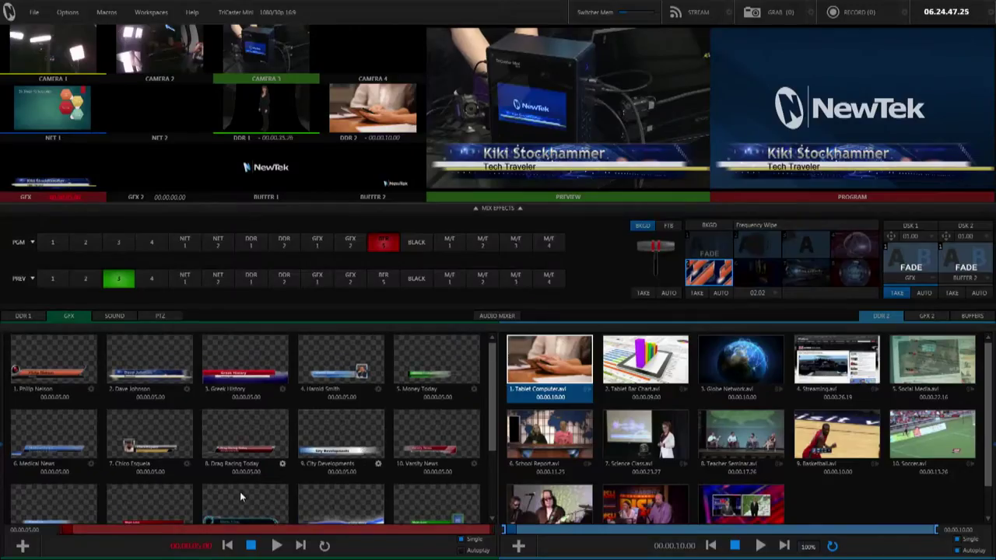
Swap the live DSK 1 title to Grid001.cgxml, Pulp Red 001.cgxml, title 2 and Greek History in turn
click(240, 491)
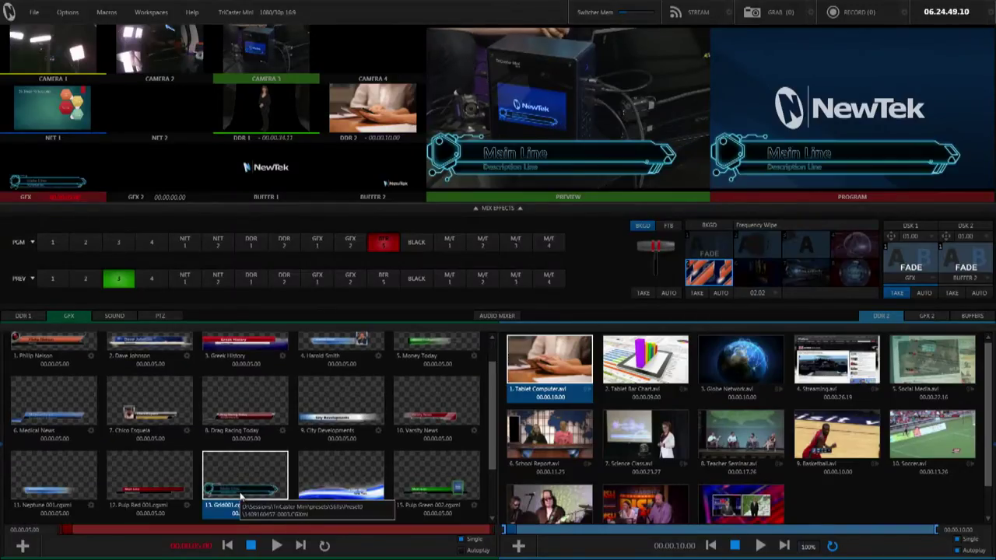
click(171, 484)
scroll(169, 485, up, 1)
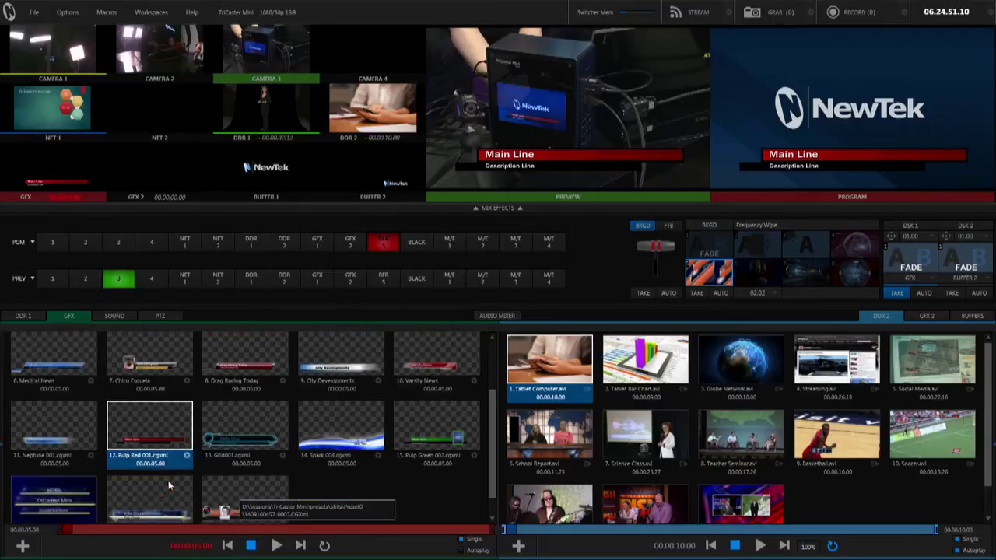
click(82, 360)
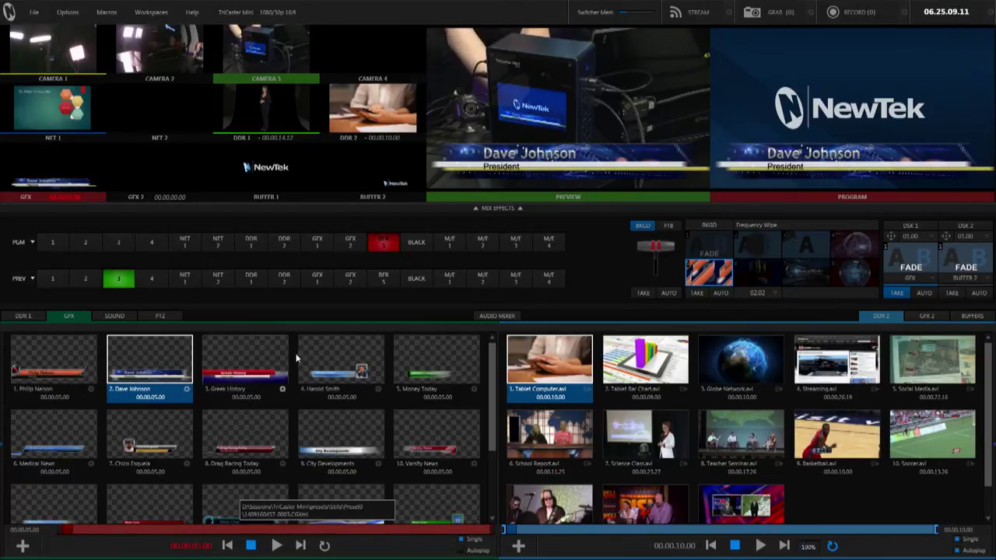
click(262, 370)
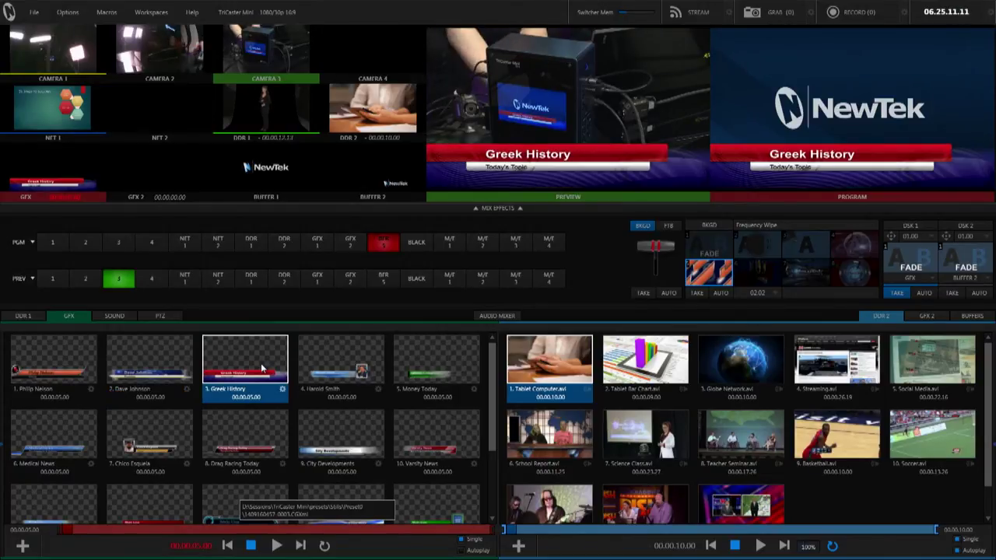
Switch the live title to Grid001.cgxml and fade DSK 1 out of the program
scroll(274, 414, down, 2)
click(226, 479)
click(234, 410)
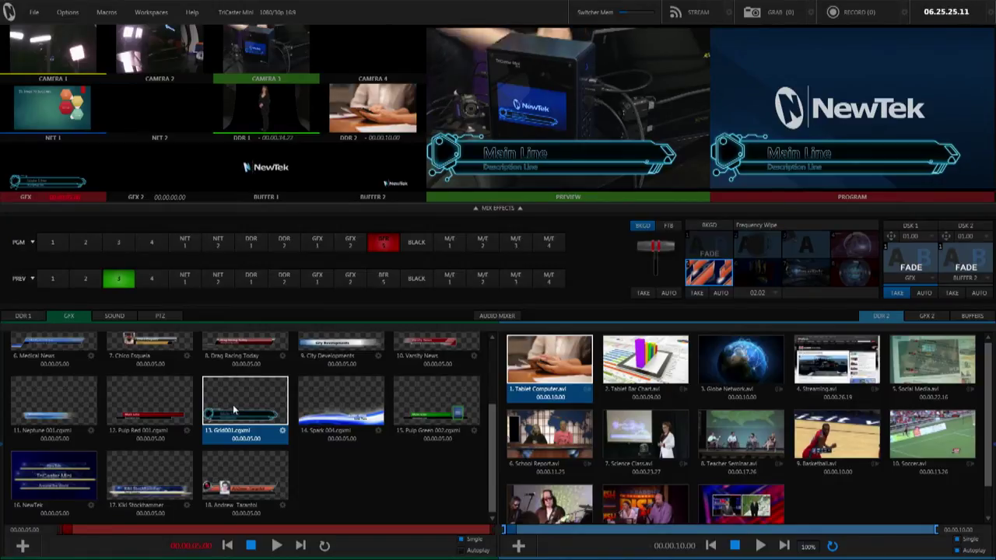
click(924, 293)
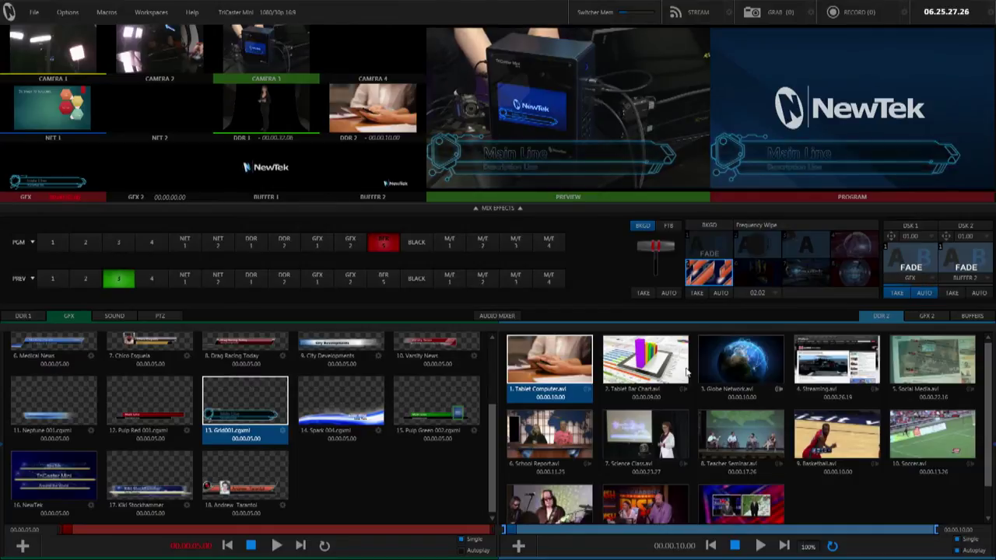
Put DDR 2 on preview and bring it to program with an automatic Fade transition
click(252, 280)
click(281, 280)
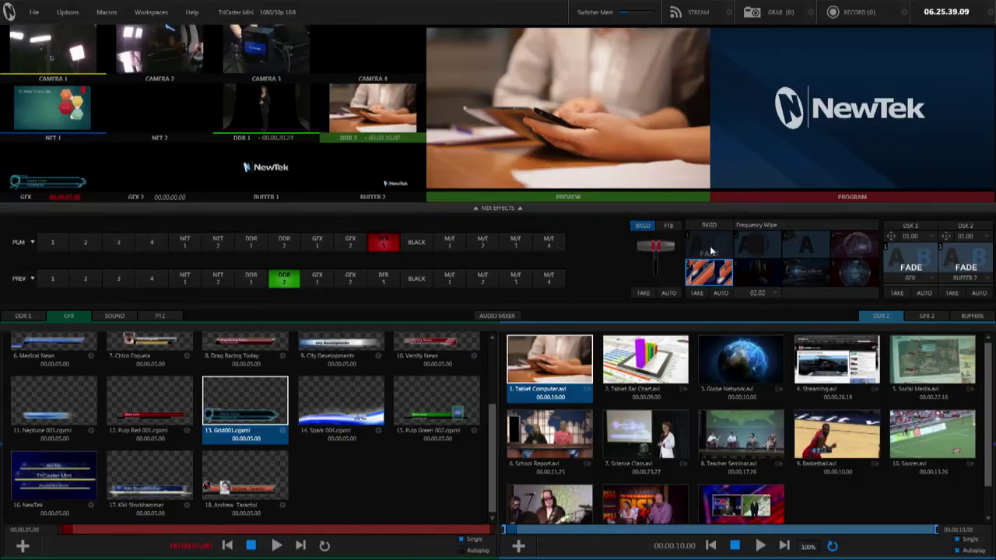
click(709, 248)
click(667, 293)
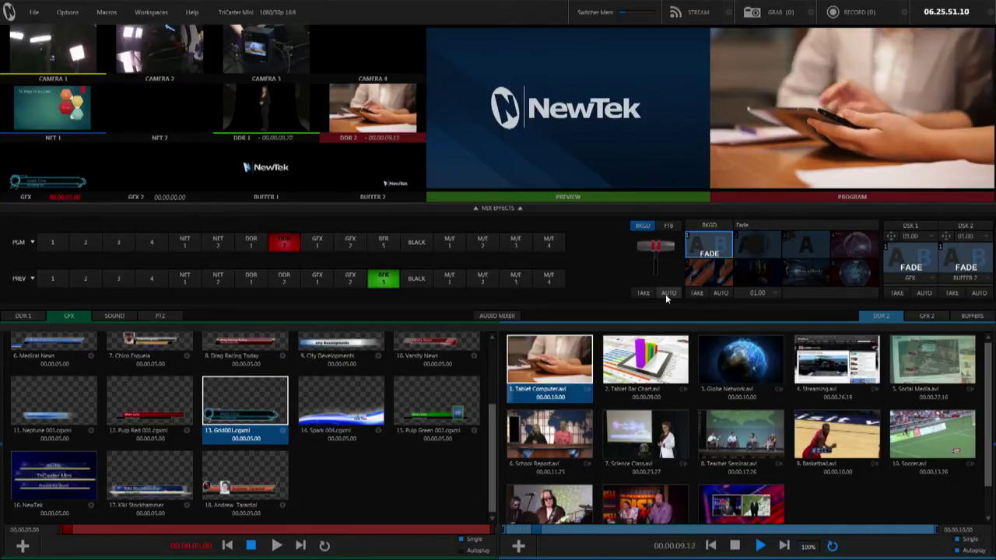
Select the Tablet Bar Chart.avi clip in DDR 2 and run the automatic fade back to BFR 5 on program
click(656, 356)
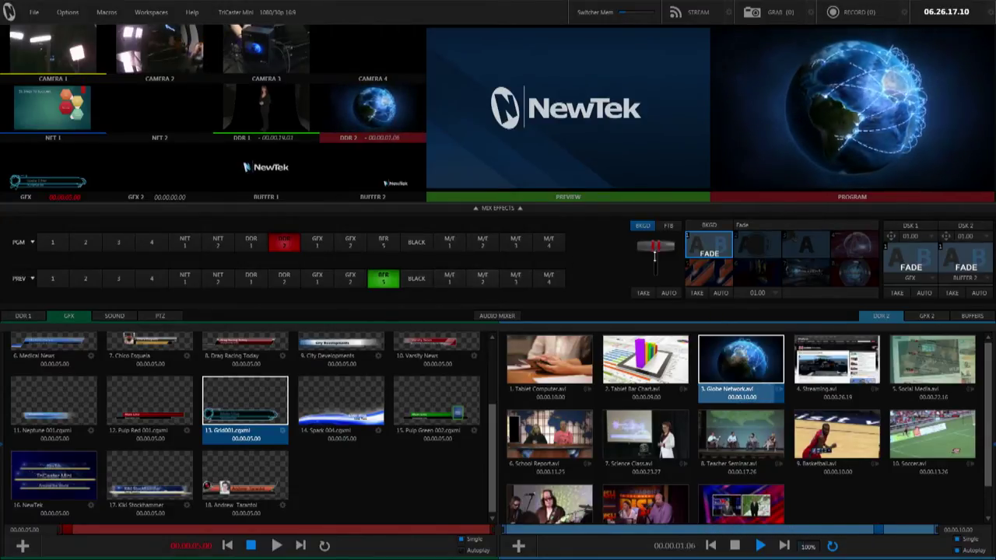
click(668, 292)
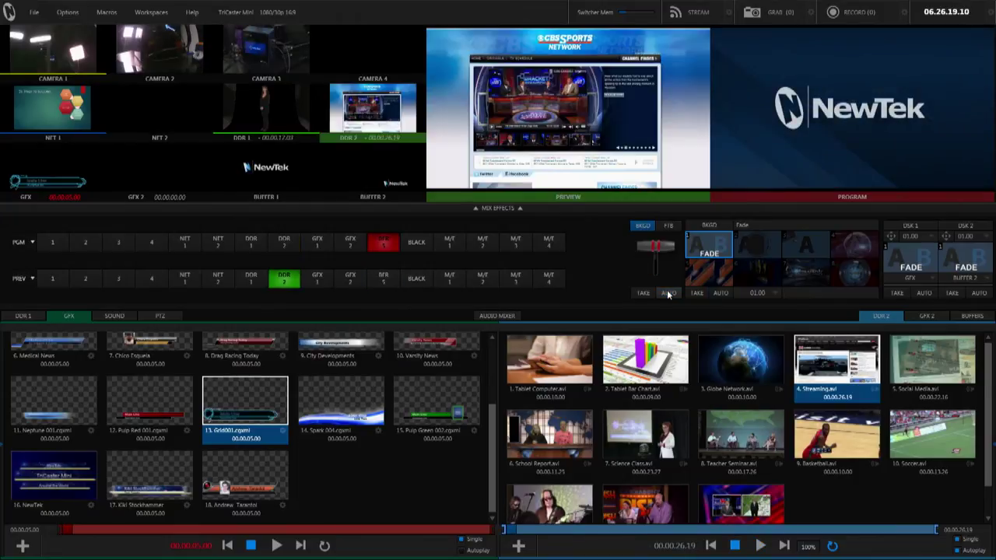